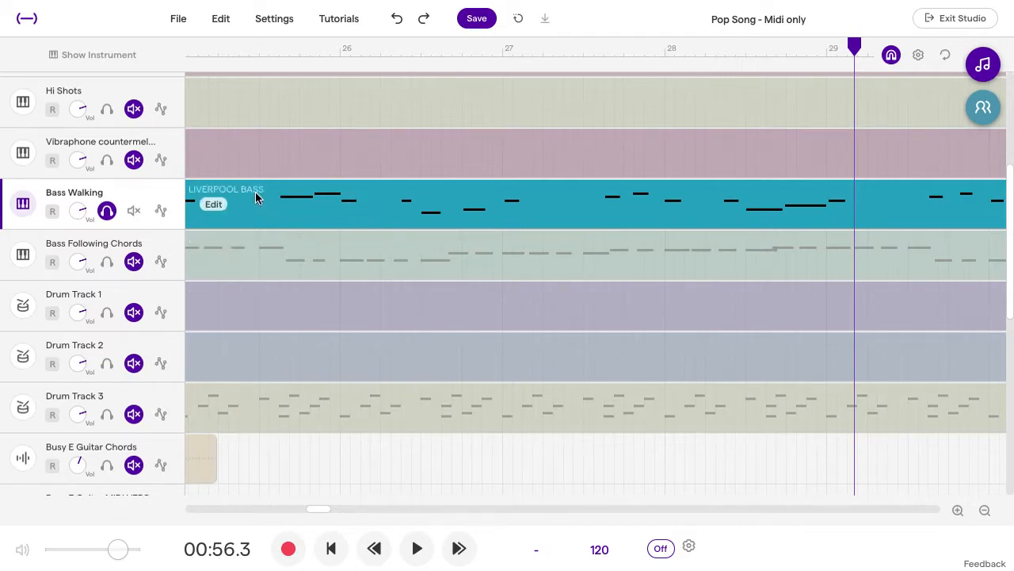
# Step: Open the Bass Walking region's notes in the piano roll and play the soloed bass from just before bar 26
pyautogui.click(213, 210)
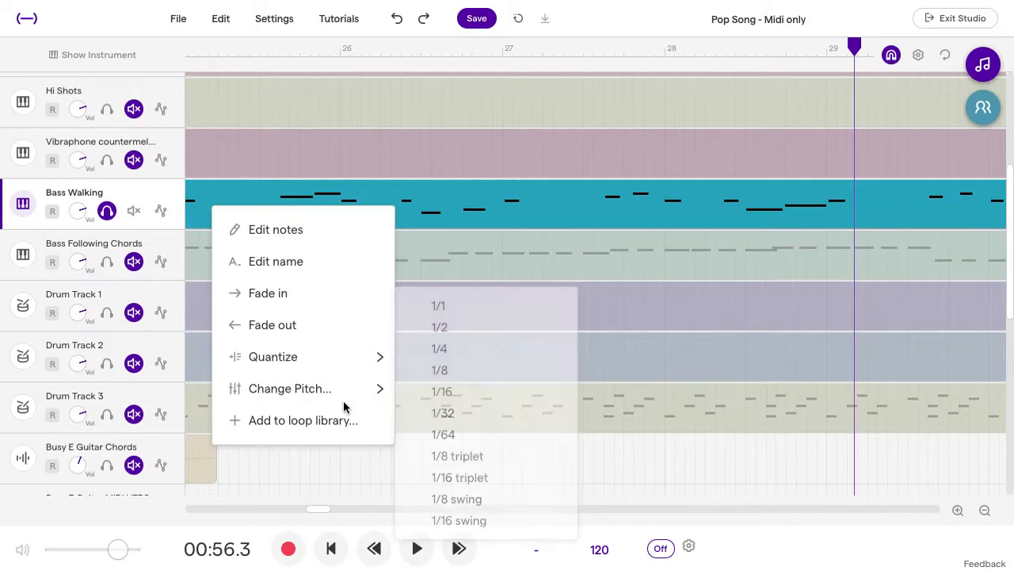
pyautogui.click(285, 232)
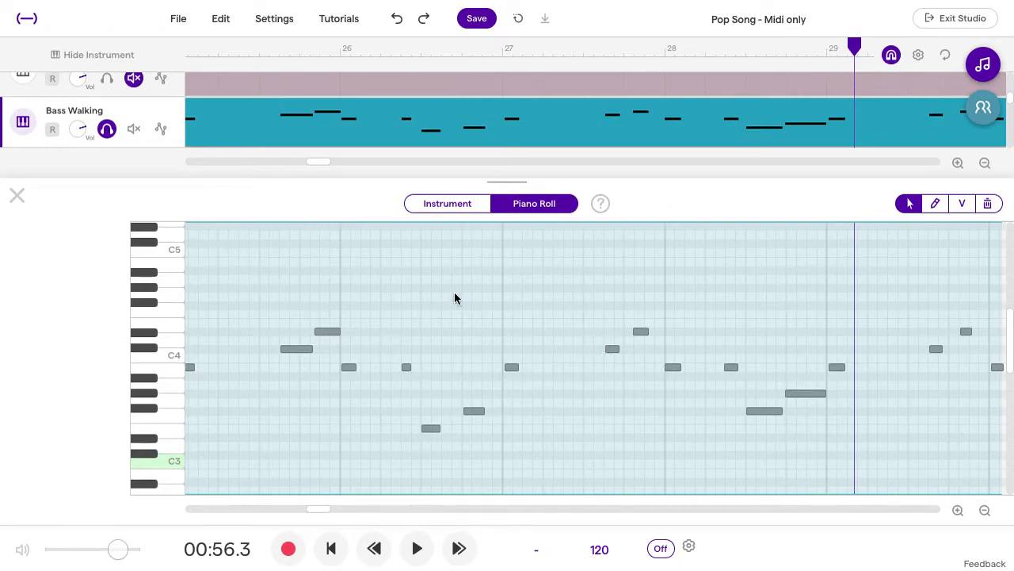
pyautogui.click(341, 49)
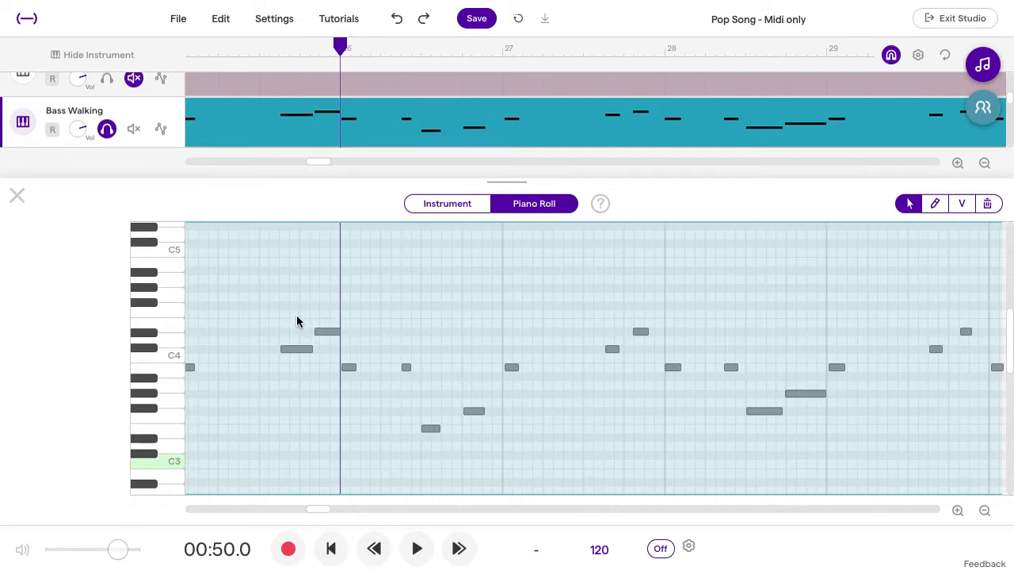
pyautogui.click(198, 50)
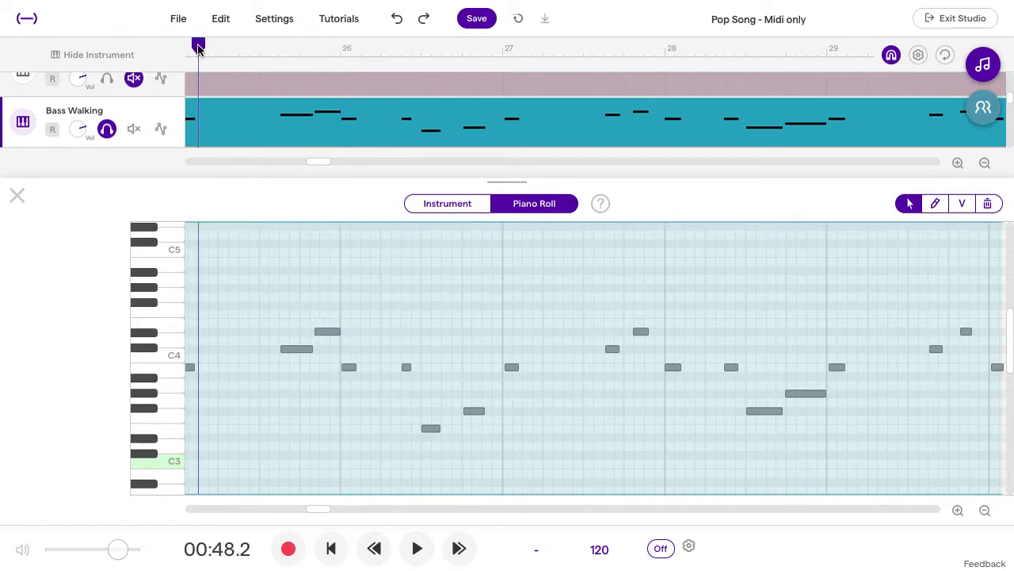
pyautogui.press('space')
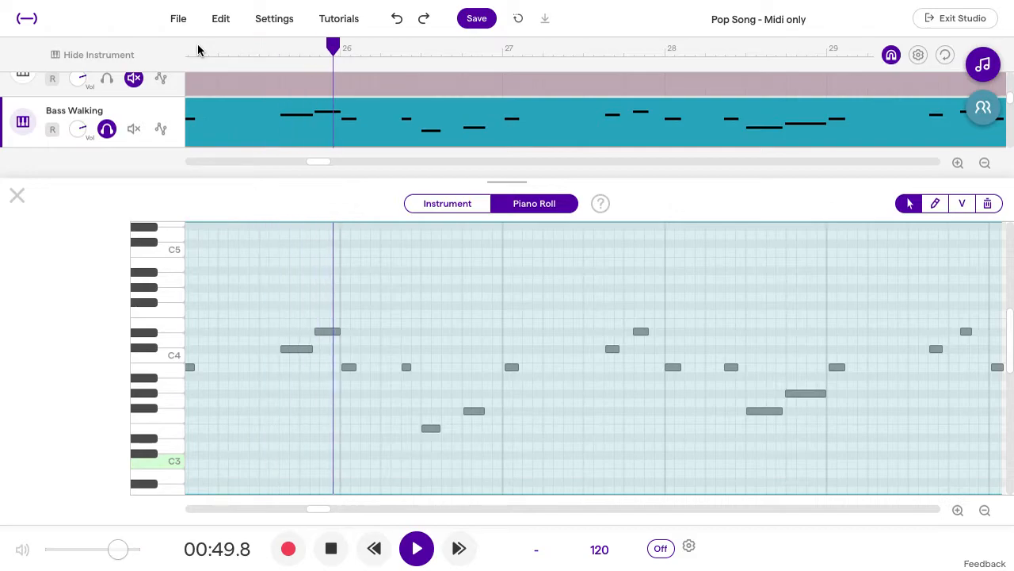
pyautogui.press('XF86AudioRaiseVolume')
pyautogui.press('XF86AudioRaiseVolume')
pyautogui.press('XF86AudioRaiseVolume')
pyautogui.press('XF86AudioRaiseVolume')
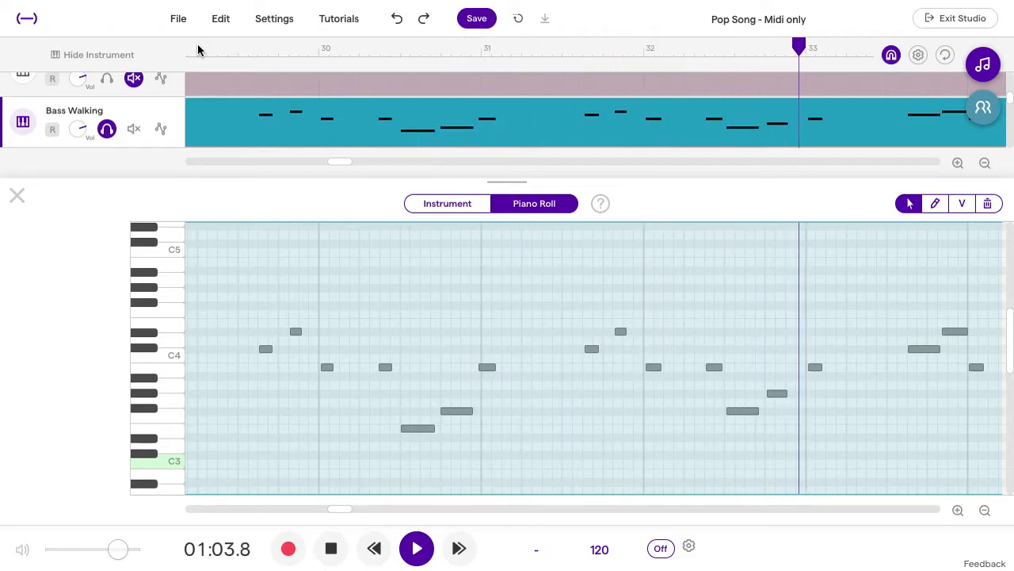
pyautogui.press('space')
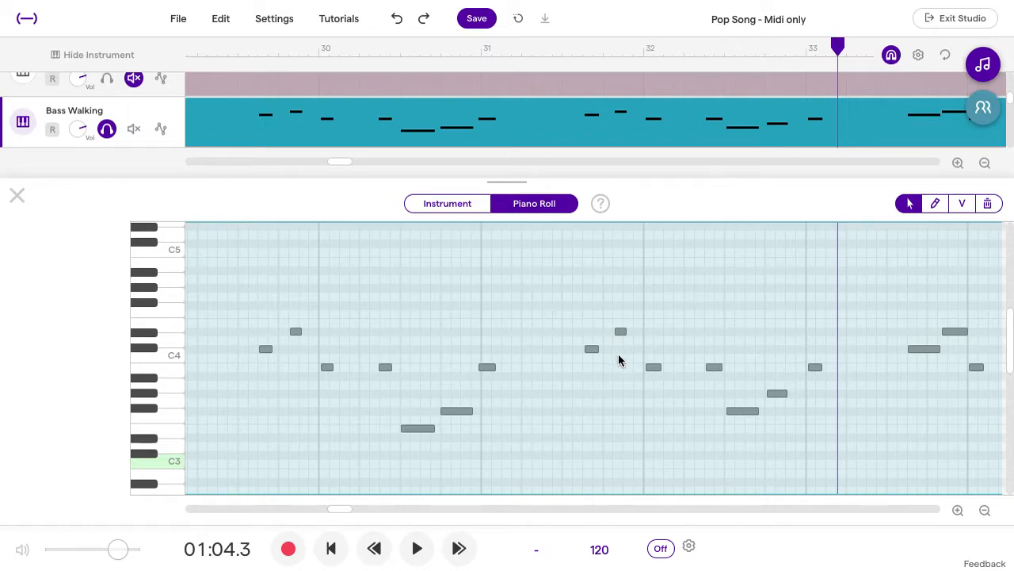
# Step: Return to the notes around bar 26 and select all notes of the Bass Walking region
pyautogui.hscroll(-10, 454, 360)
pyautogui.hscroll(-2, 453, 360)
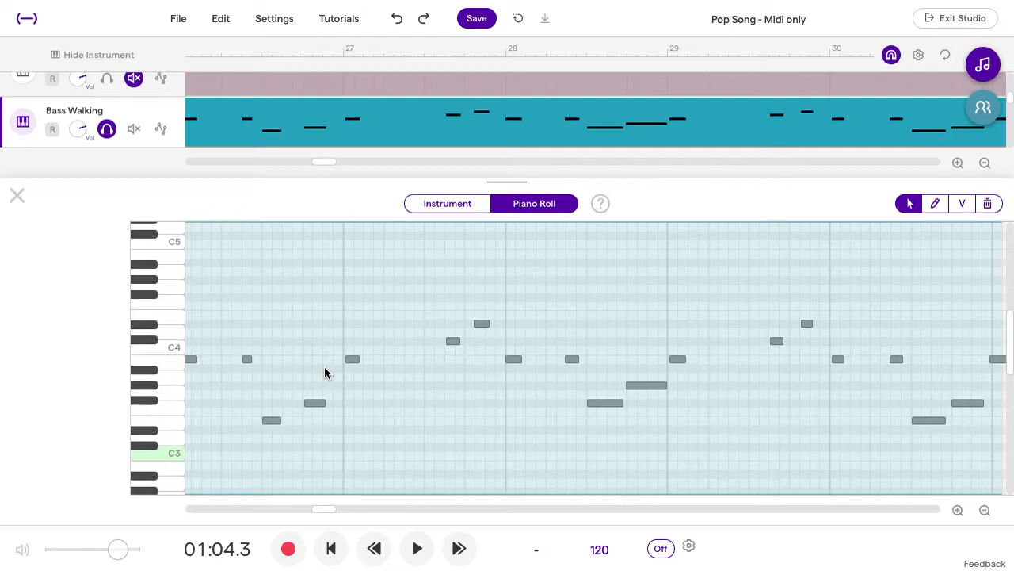
pyautogui.hscroll(-2, 450, 380)
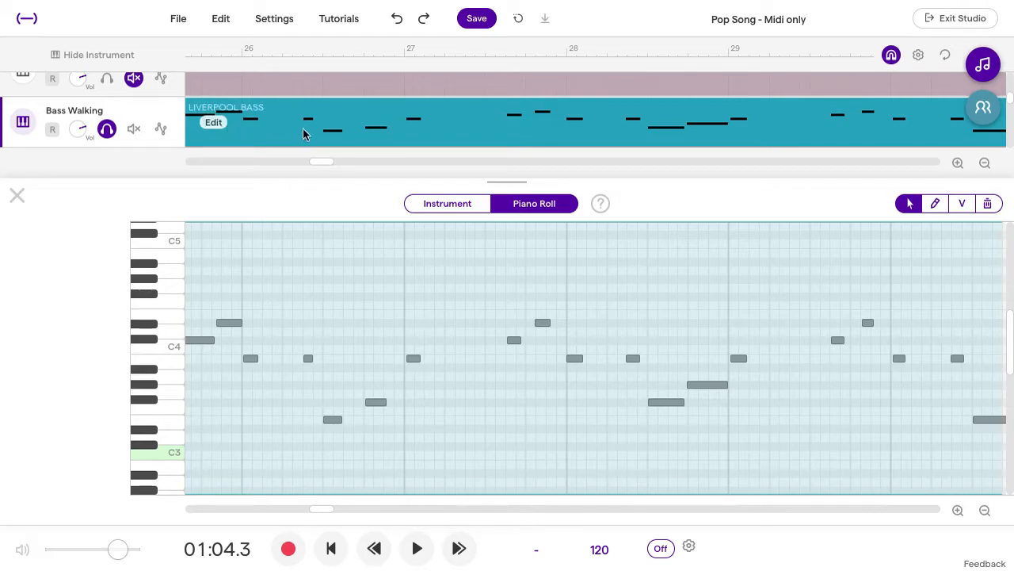
pyautogui.click(254, 431)
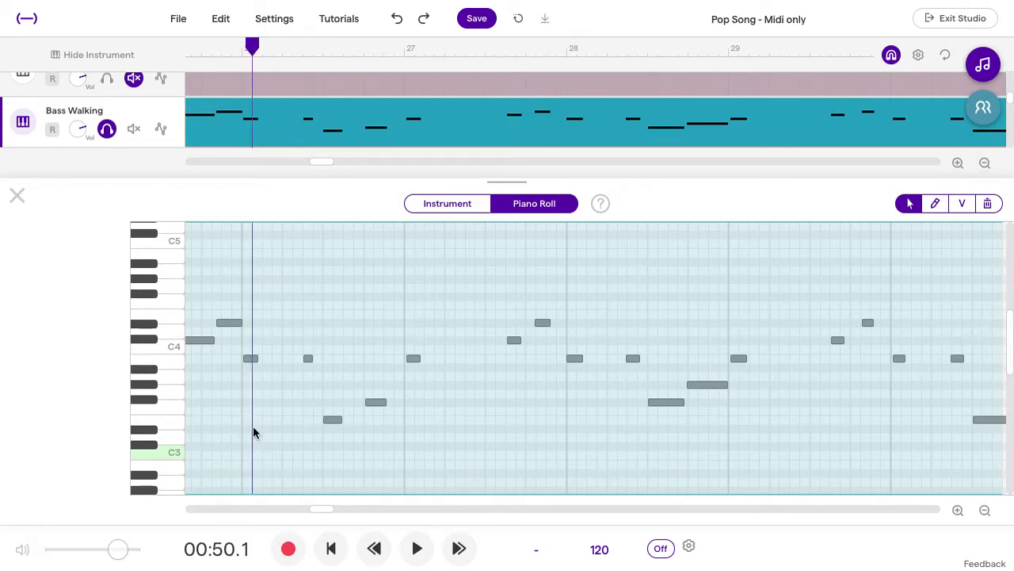
pyautogui.click(253, 428)
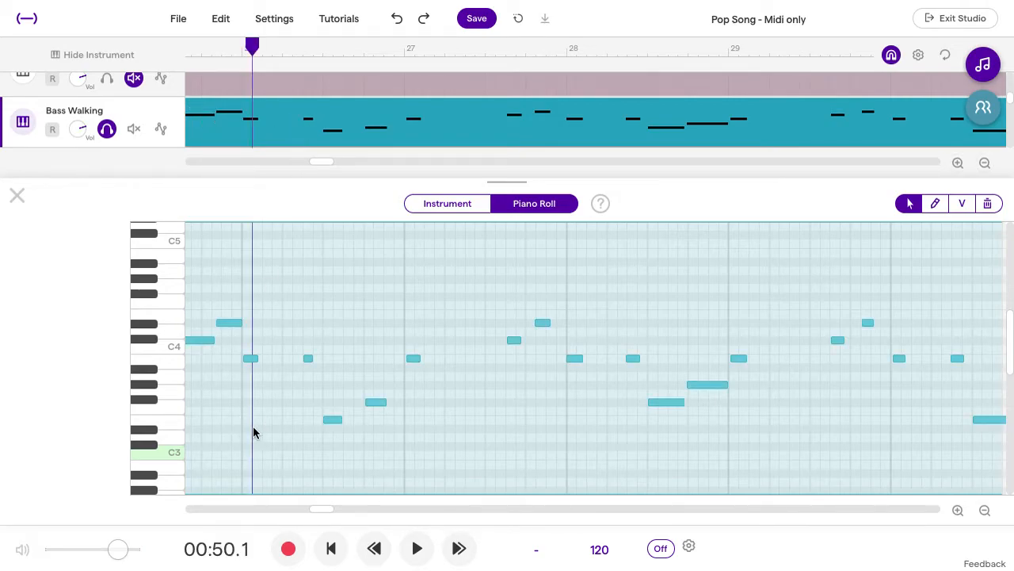
# Step: Quantize the selected bass notes to 1/8
pyautogui.rightClick(332, 423)
pyautogui.moveTo(402, 443)
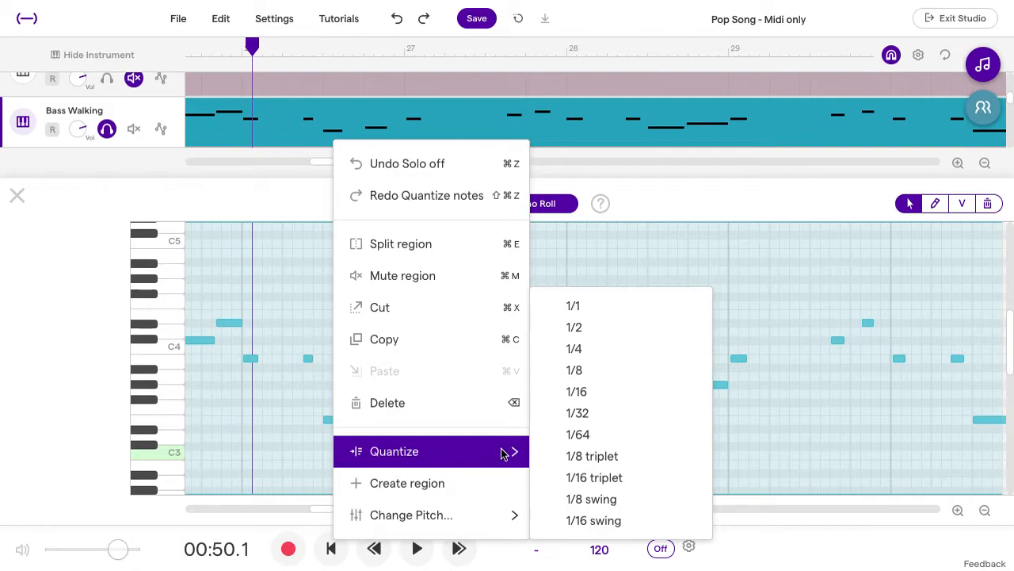
pyautogui.click(590, 372)
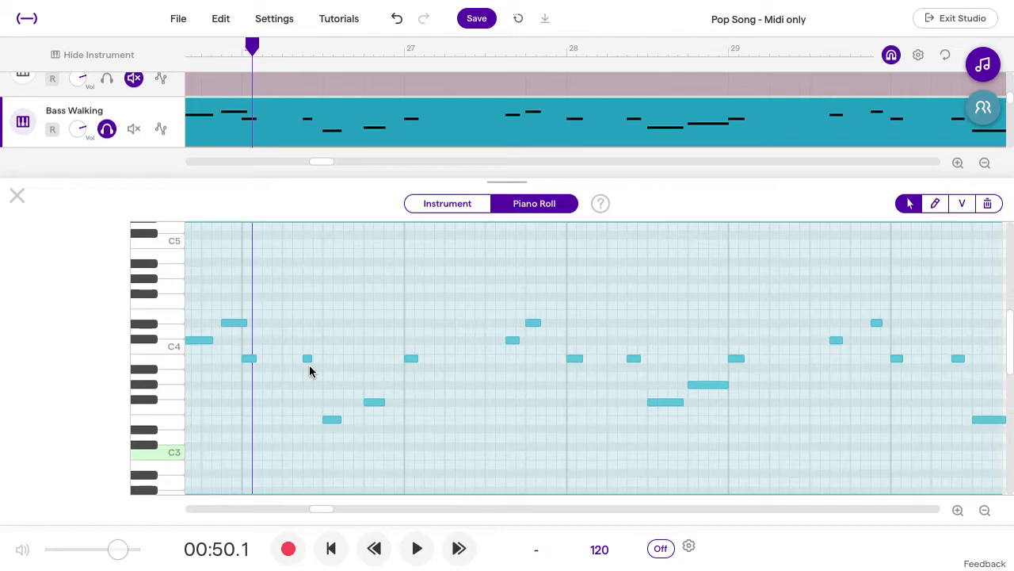
# Step: Play the 1/8-quantized bass line from bar 26, and replay the passage leading into bar 28
pyautogui.press('space')
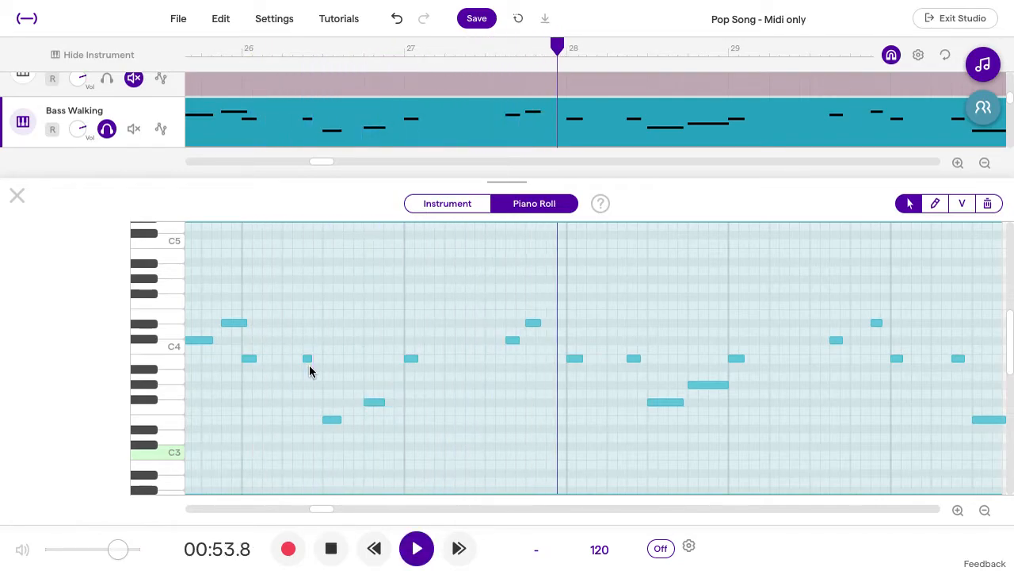
pyautogui.press('space')
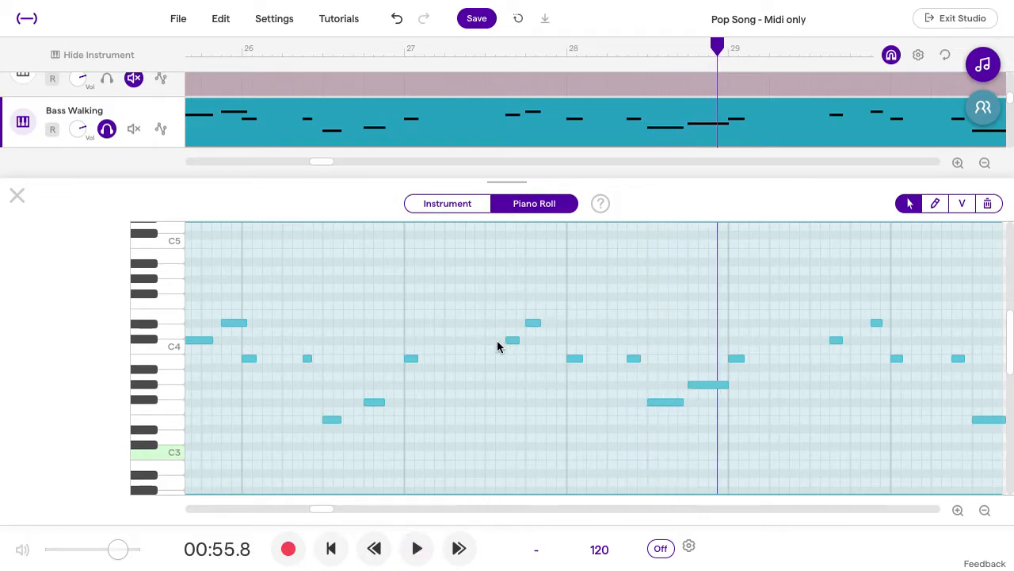
pyautogui.click(484, 51)
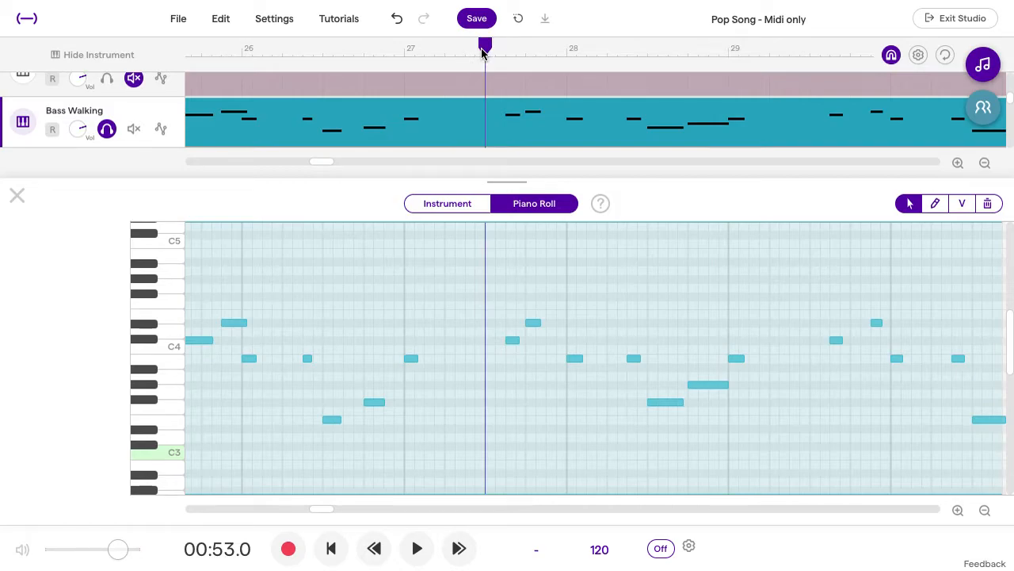
pyautogui.press('space')
pyautogui.press('space')
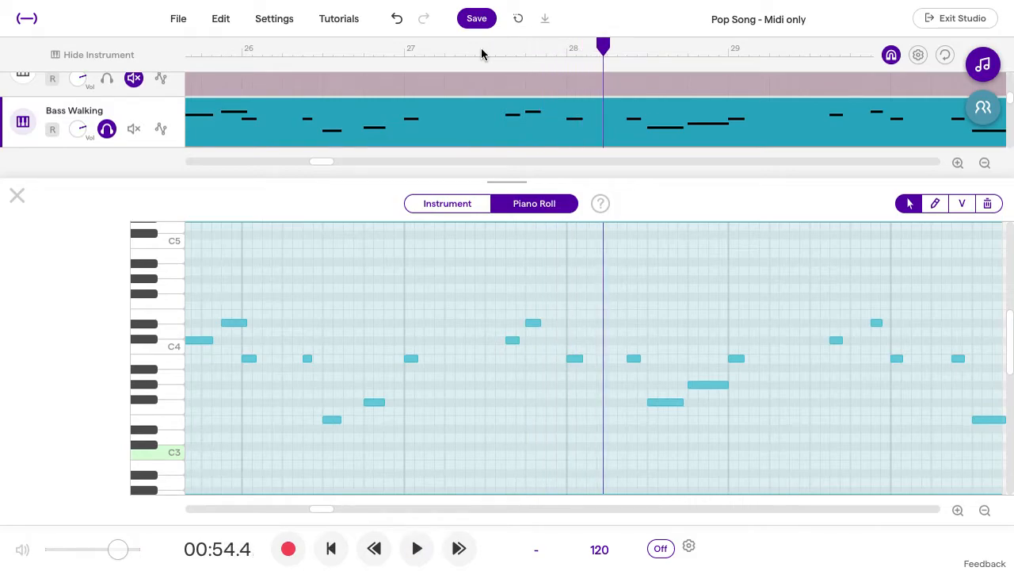
# Step: Undo the 1/8 quantization and quantize the selected bass notes to 1/16 triplet instead
pyautogui.hotkey('ctrl', 'z')
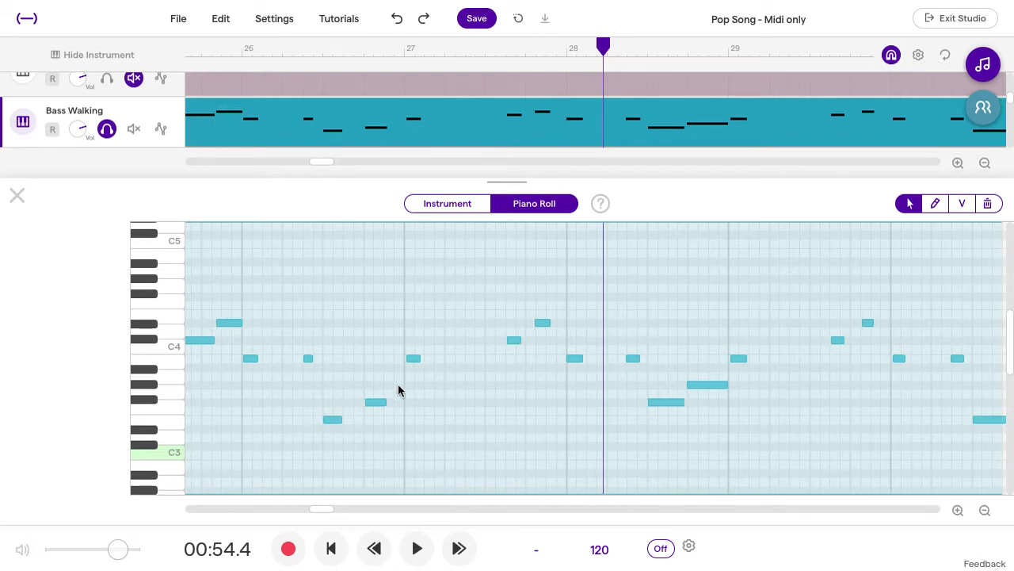
pyautogui.rightClick(413, 362)
pyautogui.moveTo(480, 462)
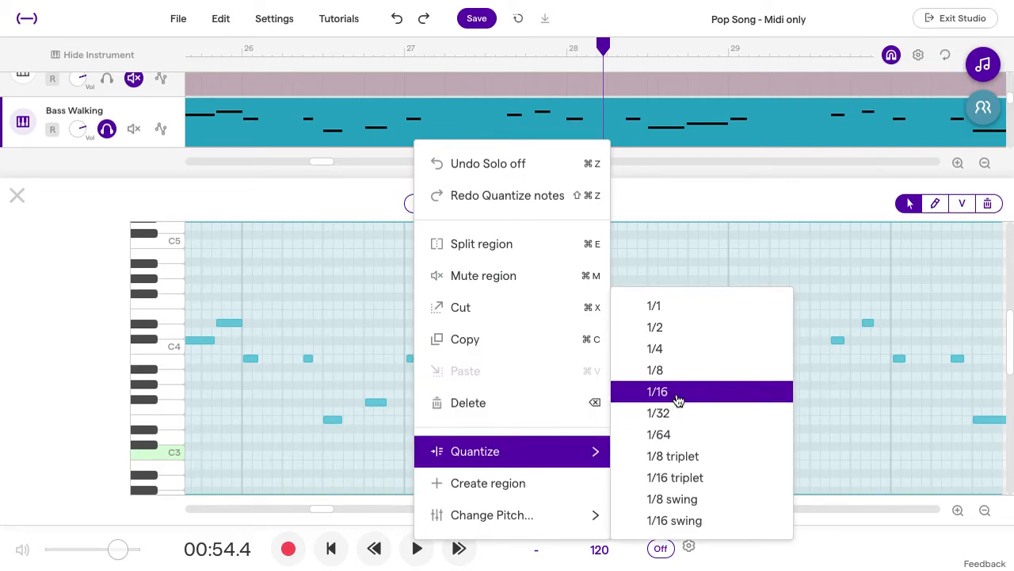
pyautogui.click(688, 485)
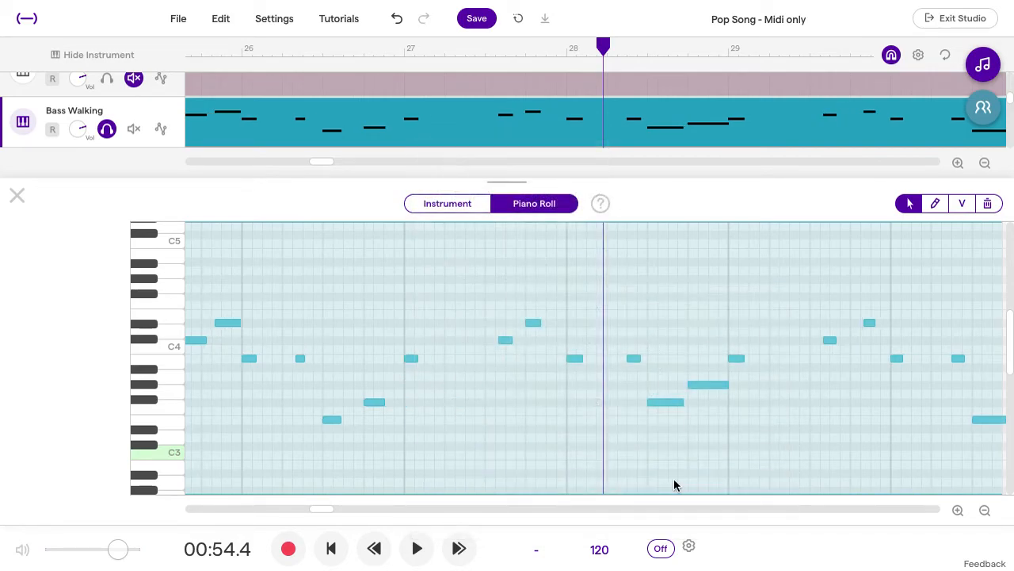
# Step: Play the triplet-quantized bass line from just before bar 26 to check its timing
pyautogui.press('space')
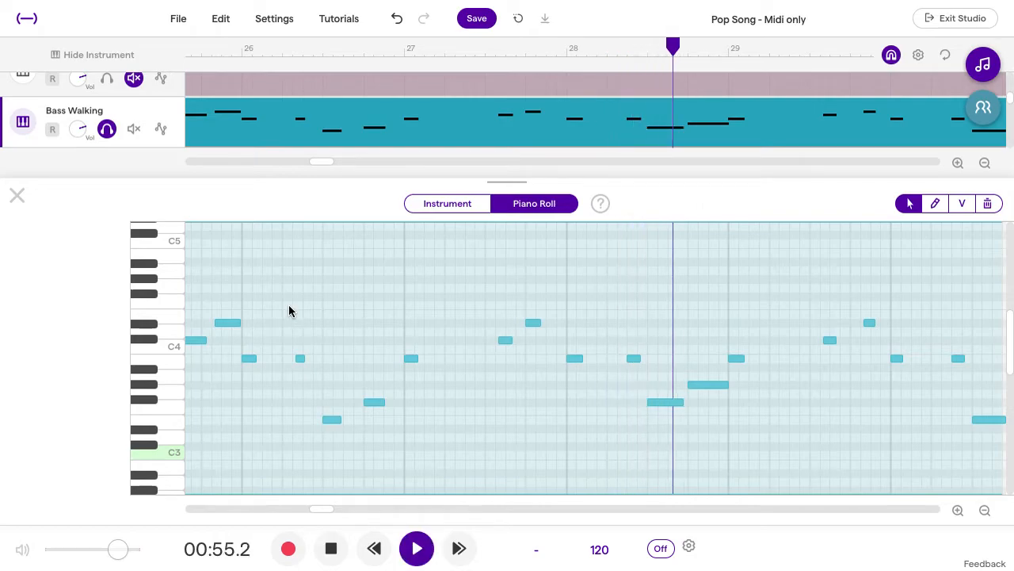
pyautogui.press('space')
pyautogui.click(190, 50)
pyautogui.press('space')
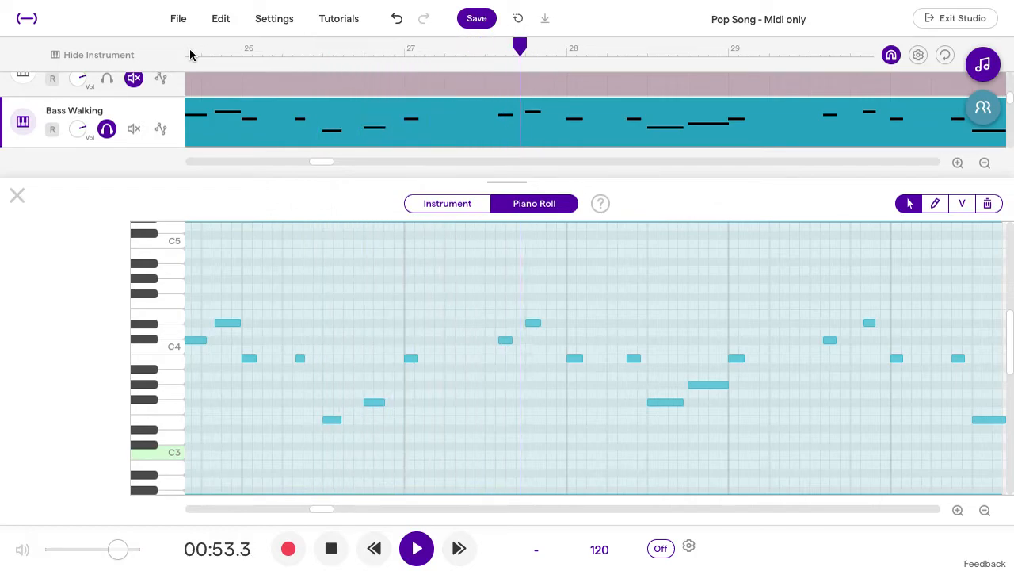
pyautogui.press('space')
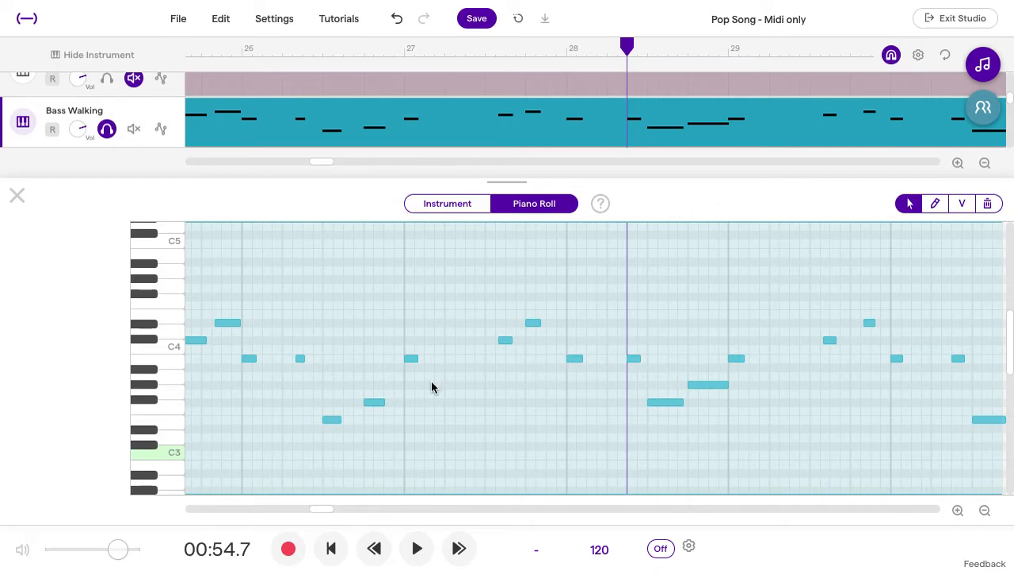
# Step: Undo the triplet quantization and quantize the selected bass notes to 1/16
pyautogui.hotkey('ctrl', 'z')
pyautogui.rightClick(415, 359)
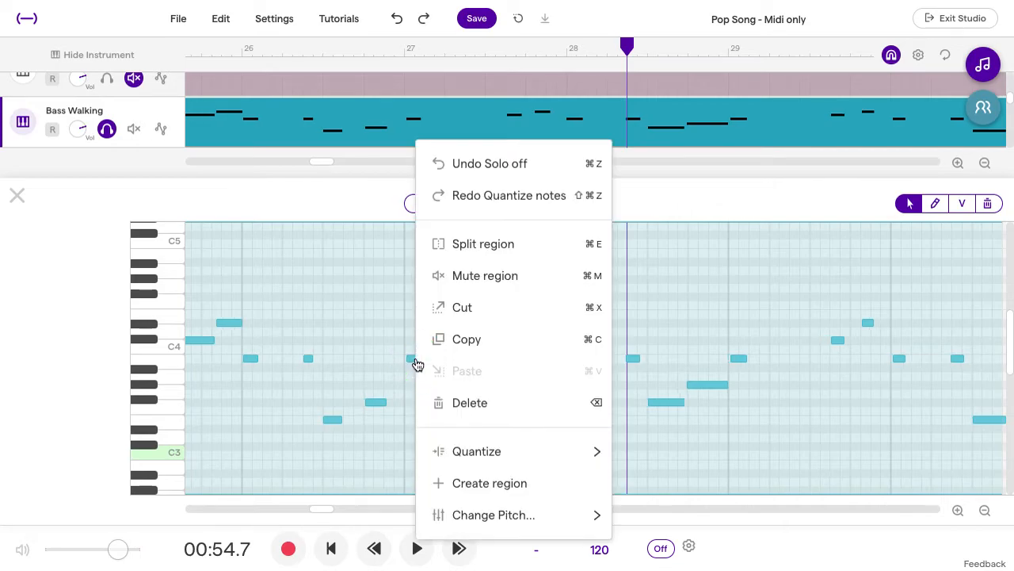
pyautogui.moveTo(448, 458)
pyautogui.click(686, 390)
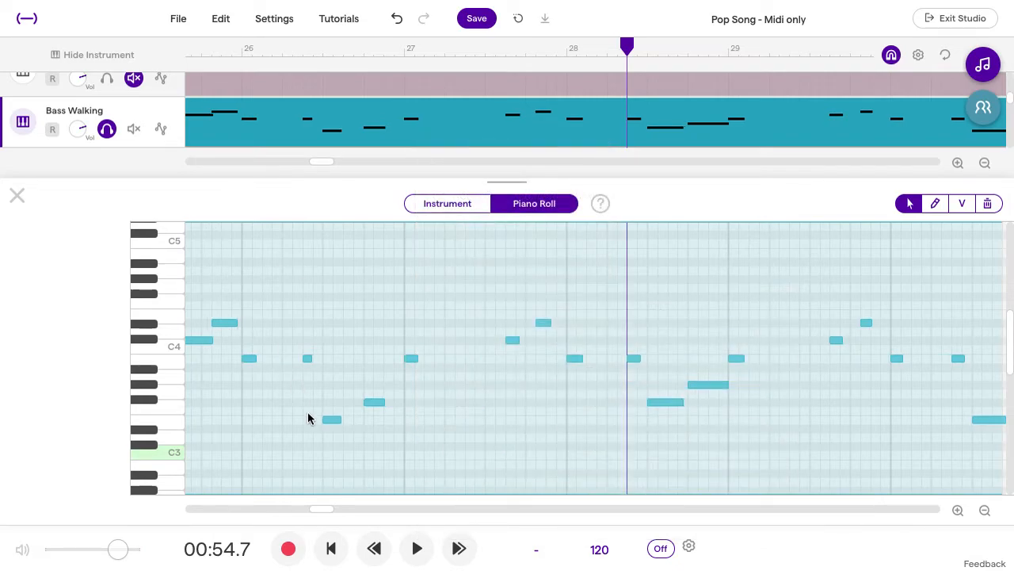
# Step: Play the 1/16-quantized bass line from just before bar 26 to past bar 29
pyautogui.click(201, 47)
pyautogui.press('space')
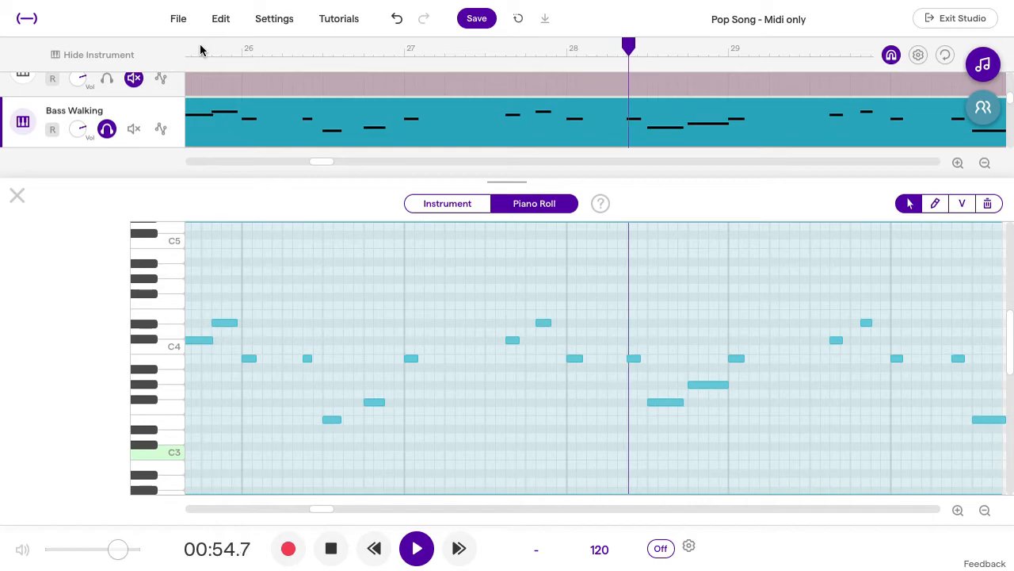
pyautogui.press('space')
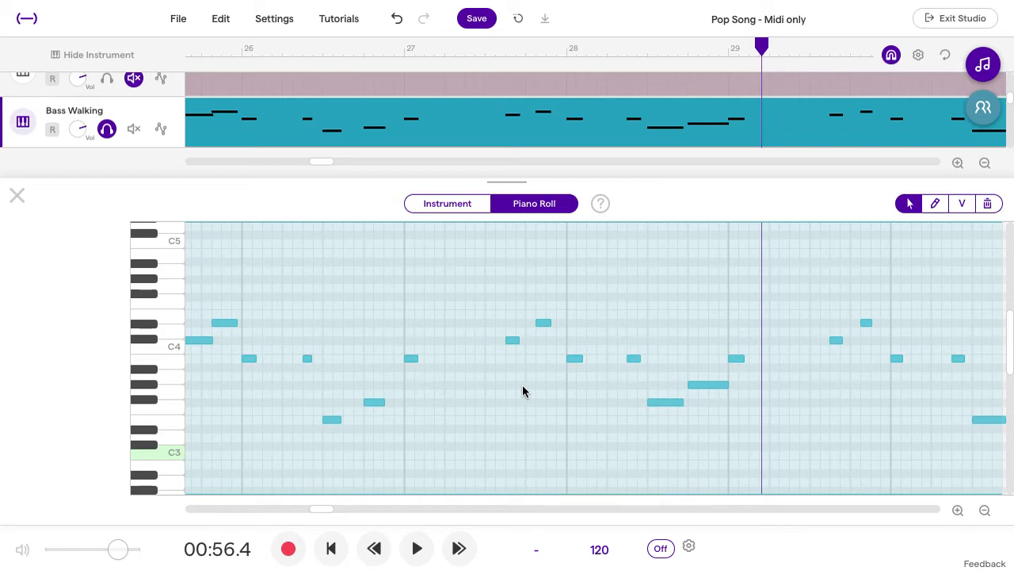
# Step: Undo and redo the 1/16 quantization to compare the note positions with the original timing, including the bars after 29
pyautogui.hotkey('ctrl', 'z')
pyautogui.press('super+y')
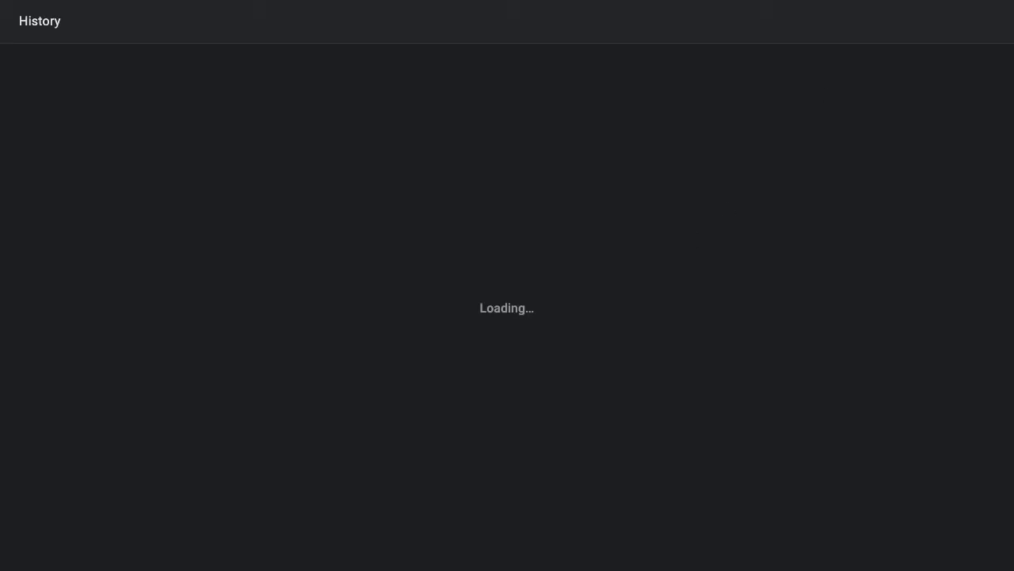
pyautogui.press('super+w')
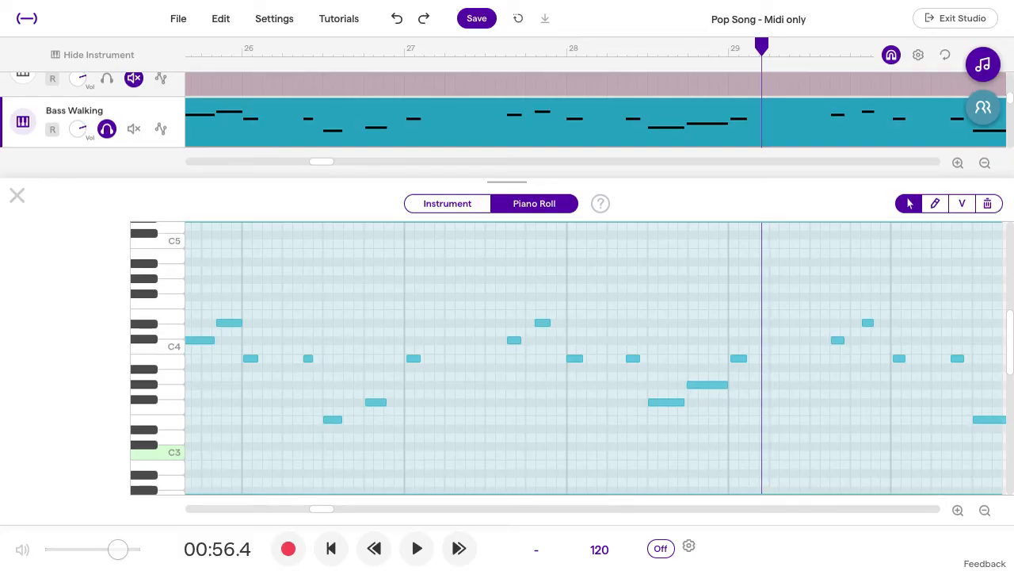
pyautogui.rightClick(413, 361)
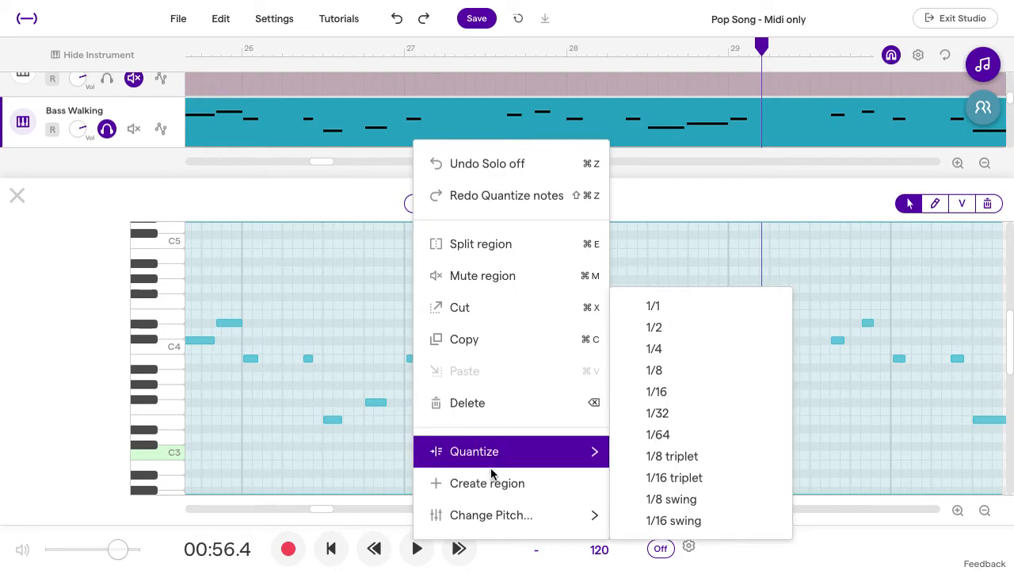
pyautogui.click(544, 198)
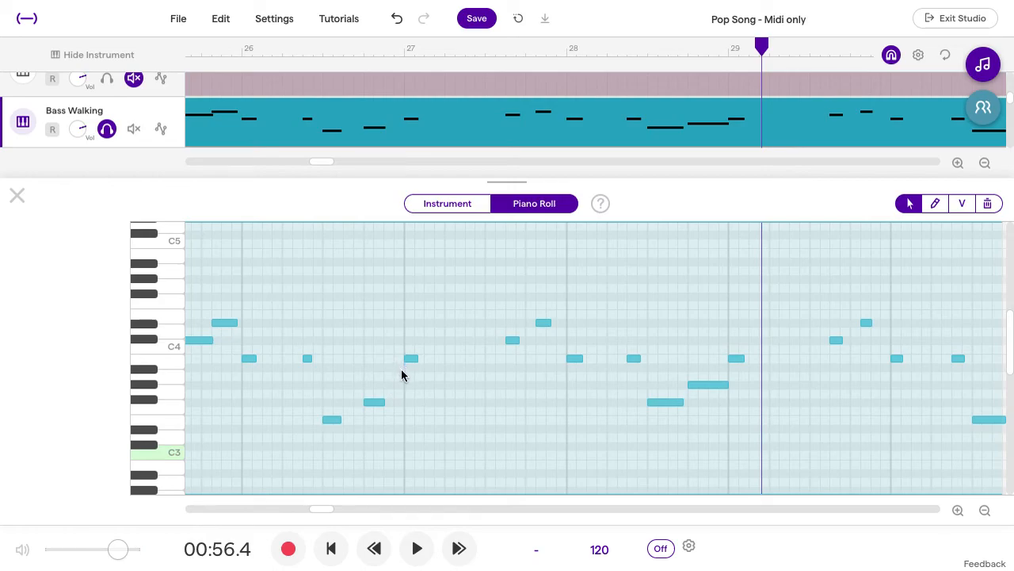
pyautogui.hotkey('ctrl', 'z')
pyautogui.hotkey('ctrl', 'shift', 'z')
pyautogui.hscroll(5, 625, 377)
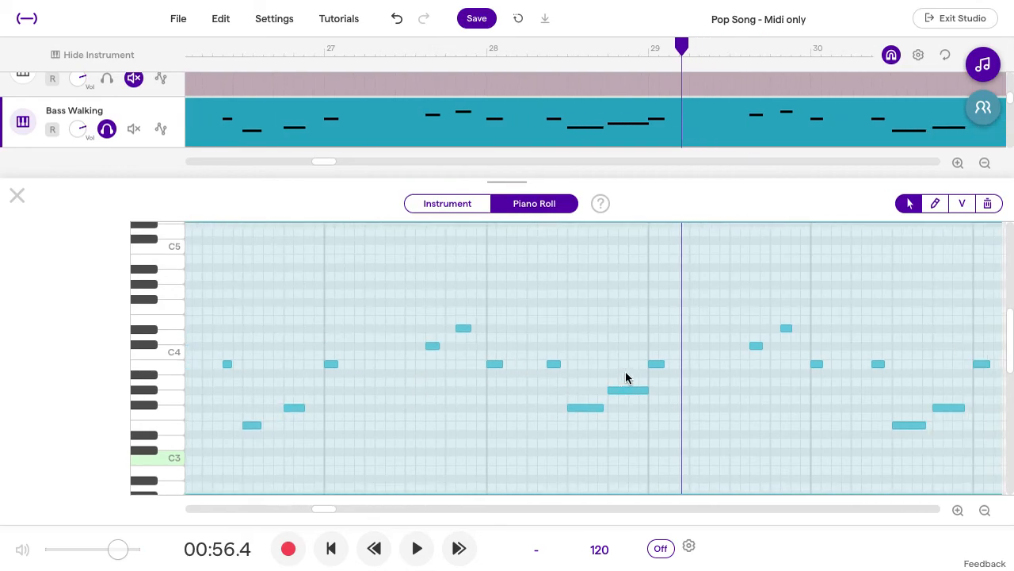
pyautogui.hscroll(6, 625, 378)
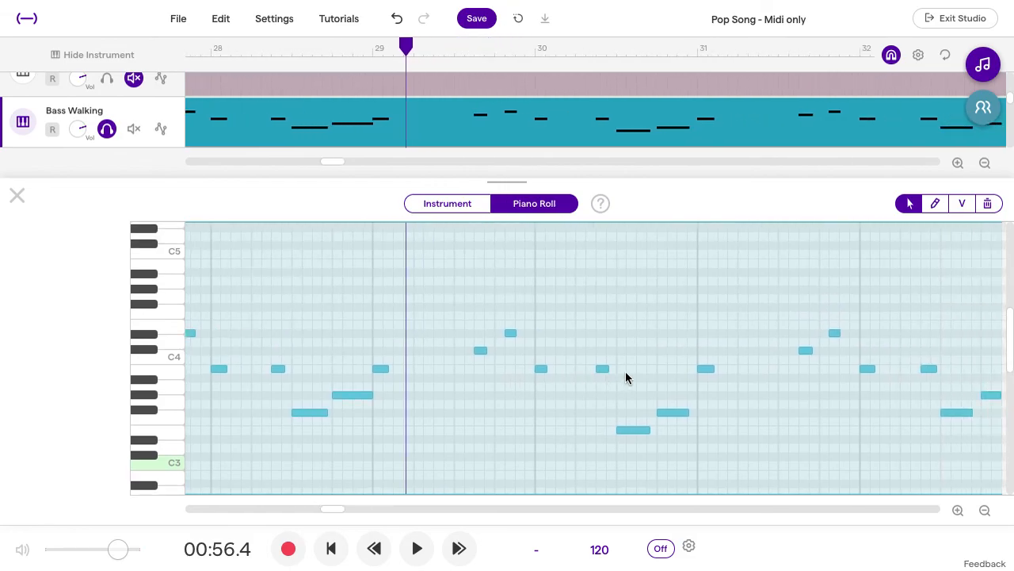